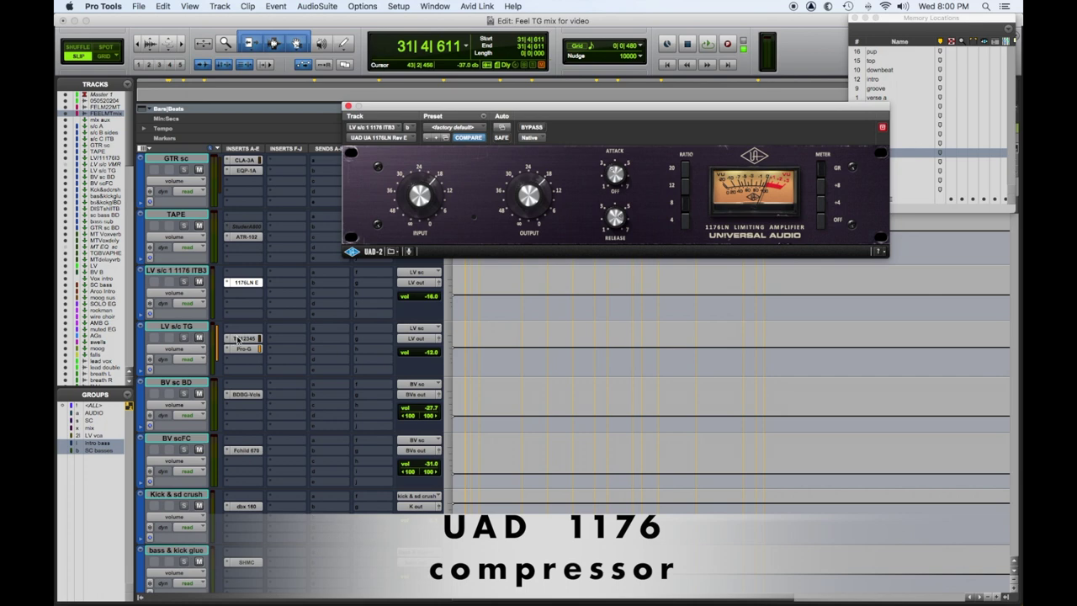
# Inspect the TG12345, Billy Decker vocal and Fairchild 670 compressors on the LV s/c TG, BV sc BD and BV scFC tracks
pyautogui.click(238, 338)
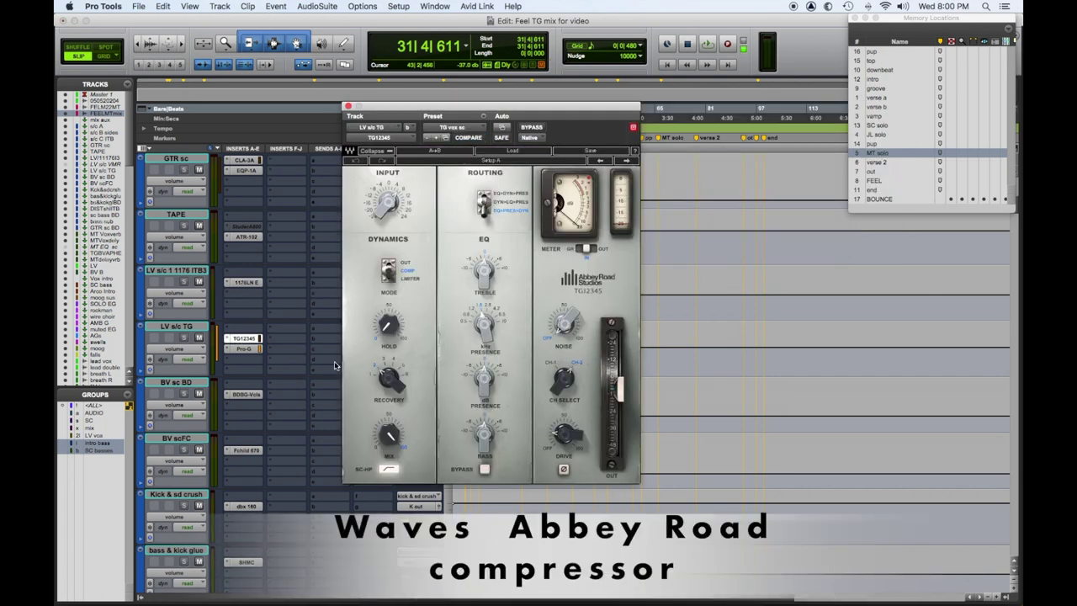
pyautogui.click(245, 394)
pyautogui.click(245, 450)
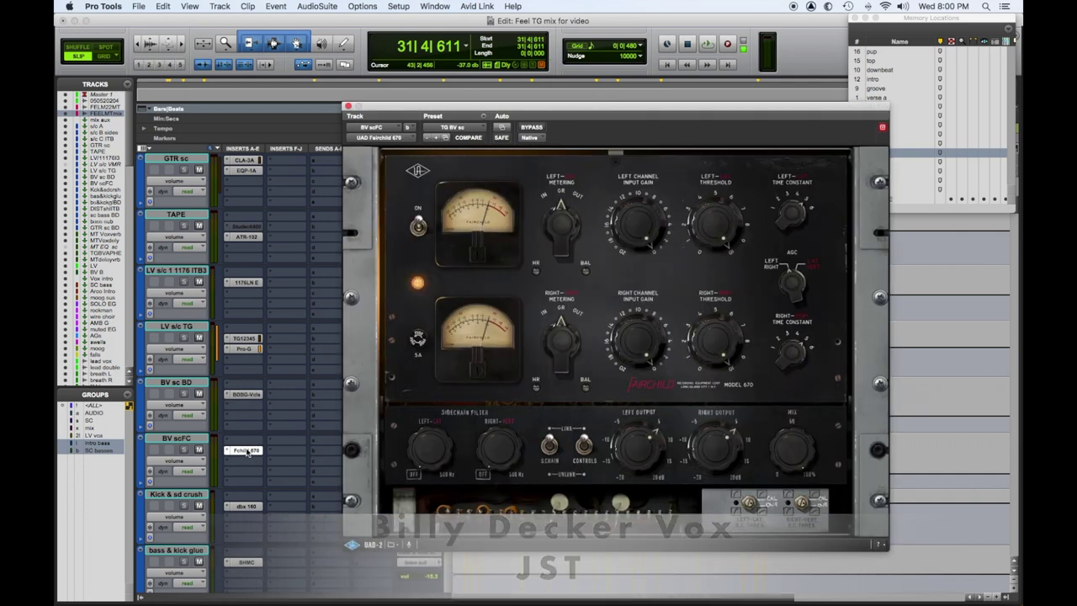
# Inspect the dbx 160, Shadow Hills and Billy Decker Bass compressors on the kick and snare crush and two bass-and-kick glue tracks
pyautogui.scroll(-3, 263, 432)
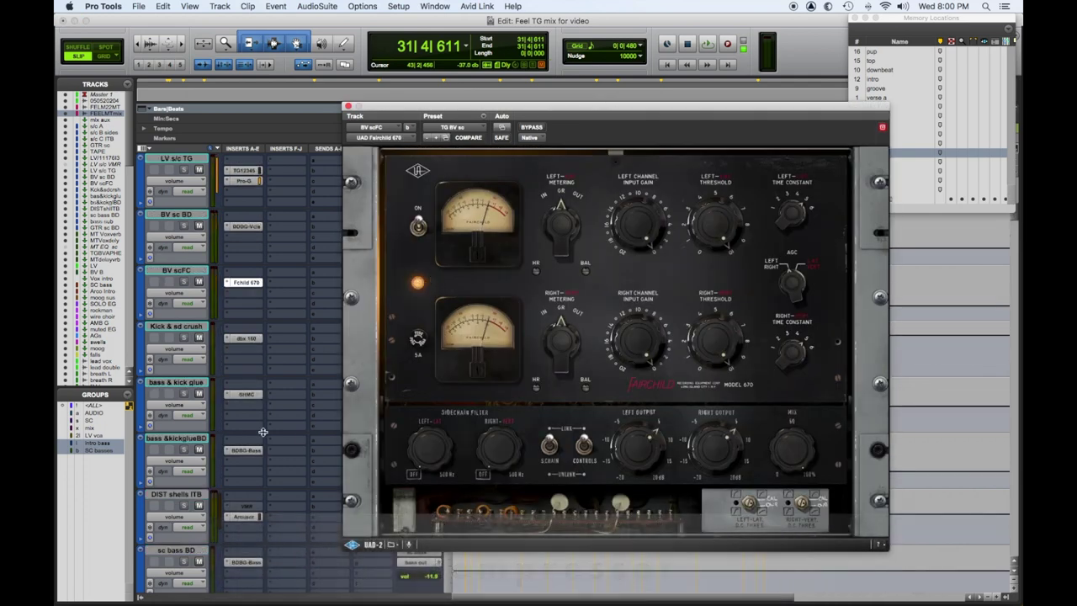
pyautogui.click(246, 338)
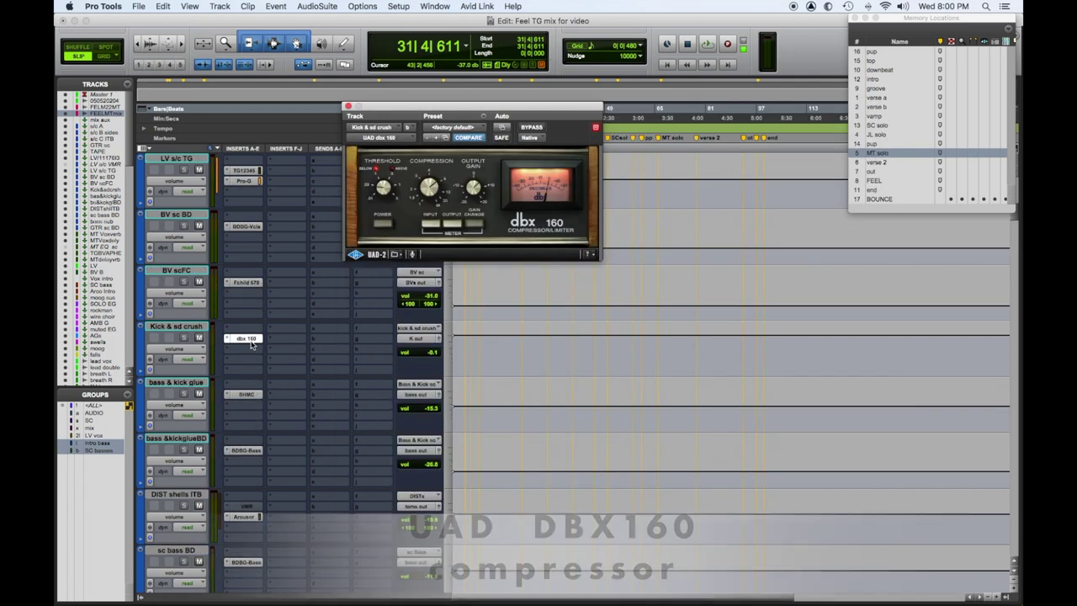
pyautogui.click(246, 394)
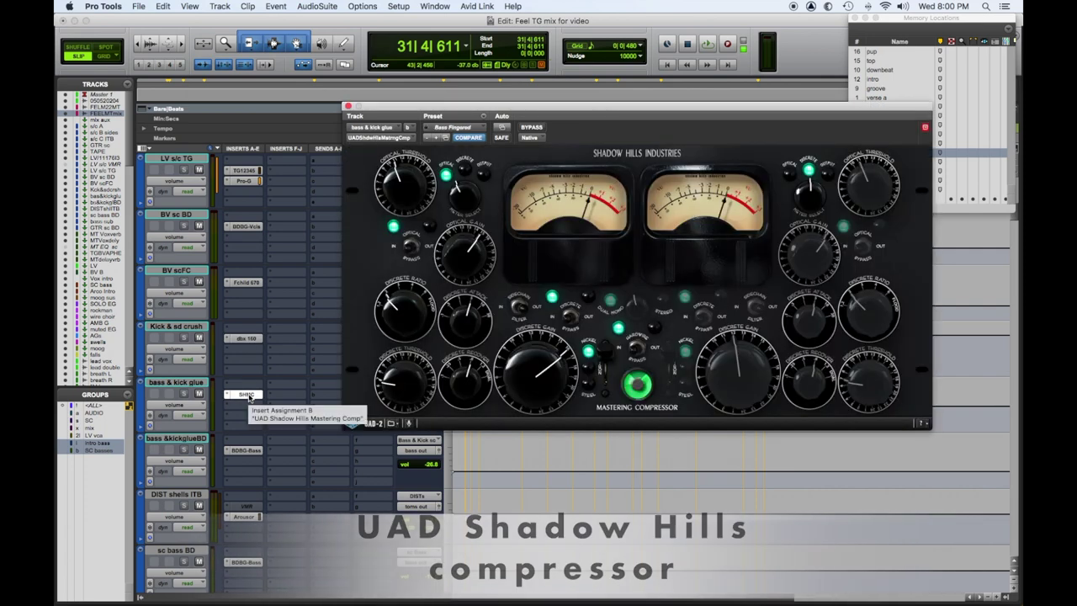
pyautogui.click(245, 450)
# View the inserts on the DIST shells ITB, bass sub and GTR sc BD tracks, including the bx_subsynth plug-in
pyautogui.scroll(-2, 268, 432)
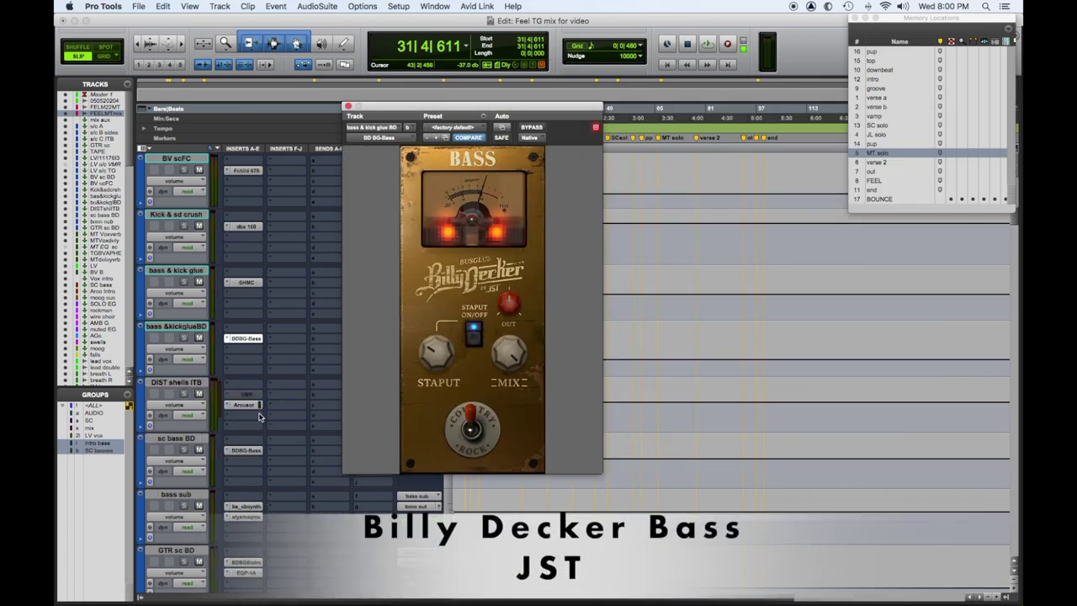
pyautogui.click(245, 405)
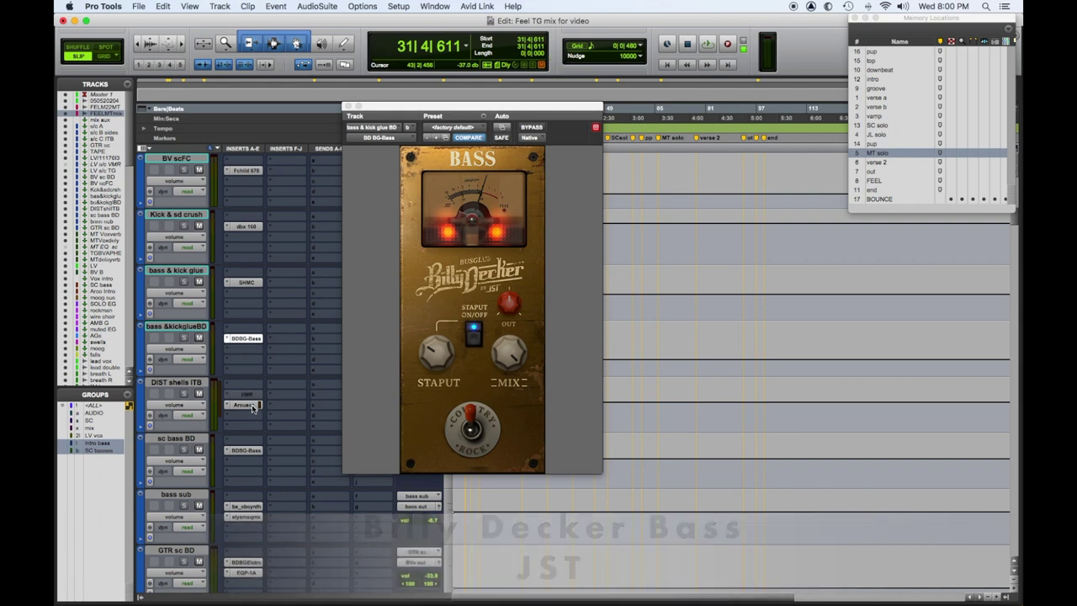
pyautogui.scroll(-1, 252, 413)
pyautogui.click(246, 450)
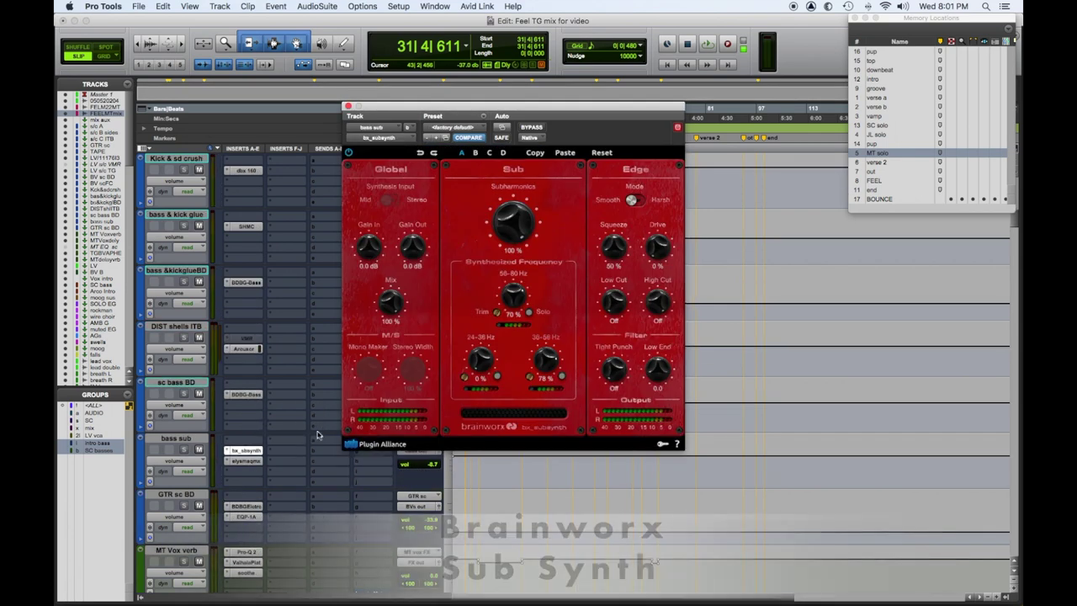
pyautogui.click(246, 508)
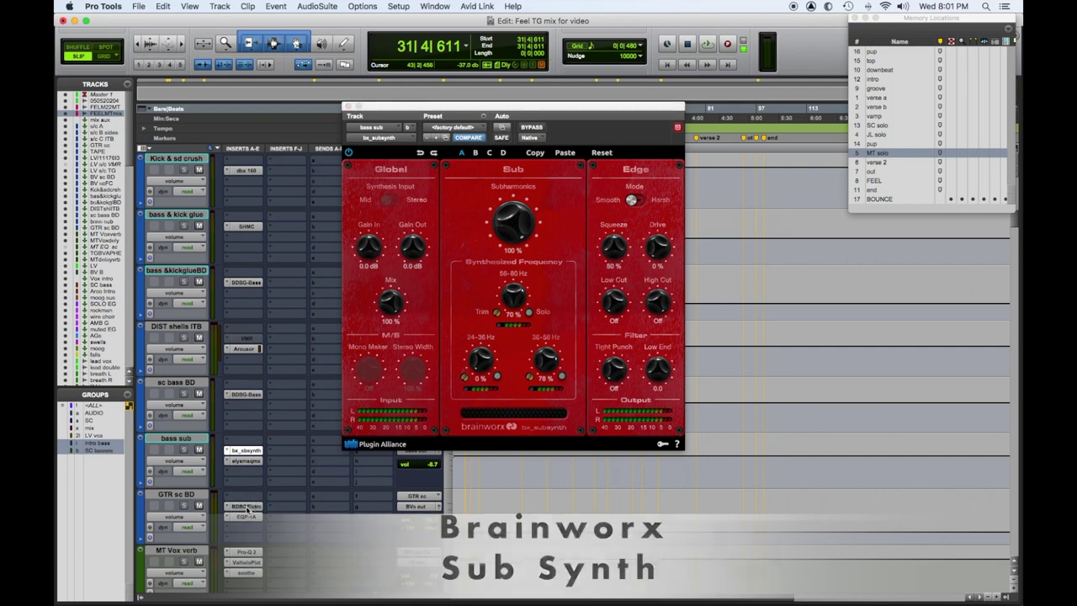
pyautogui.click(247, 506)
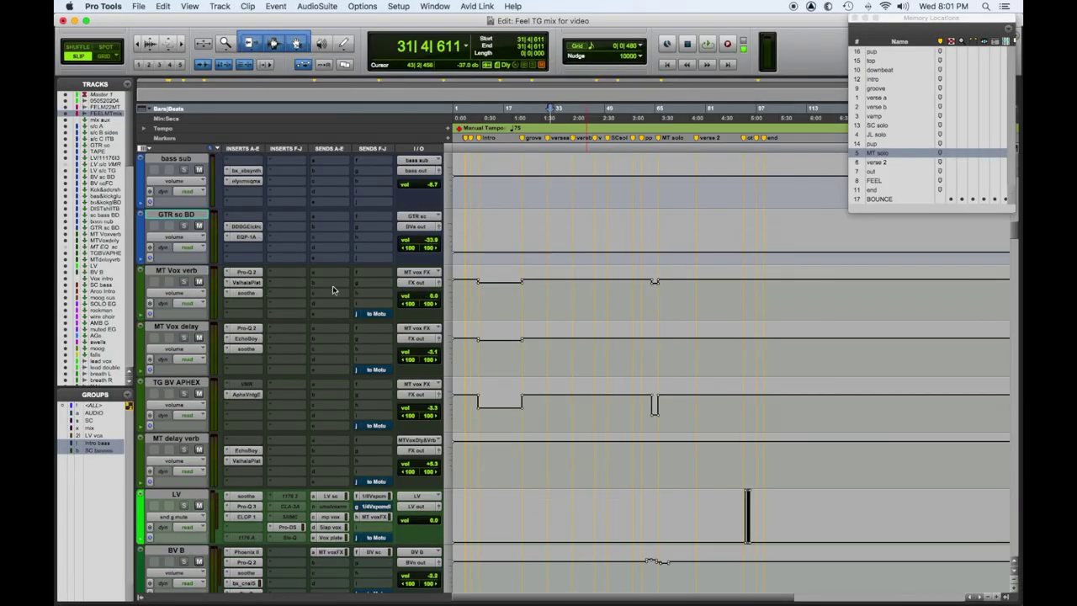
# Review the ValhallaPlate, Pro-Q 2 and soothe inserts on the MT Vox verb track and close the plug-in window
pyautogui.click(248, 283)
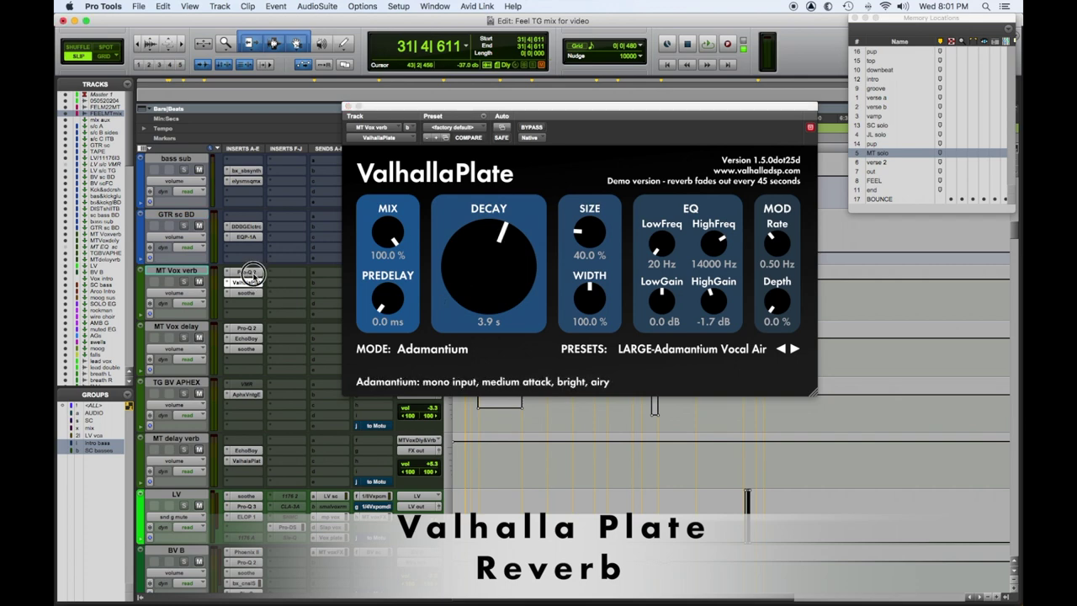
pyautogui.click(249, 272)
pyautogui.click(247, 293)
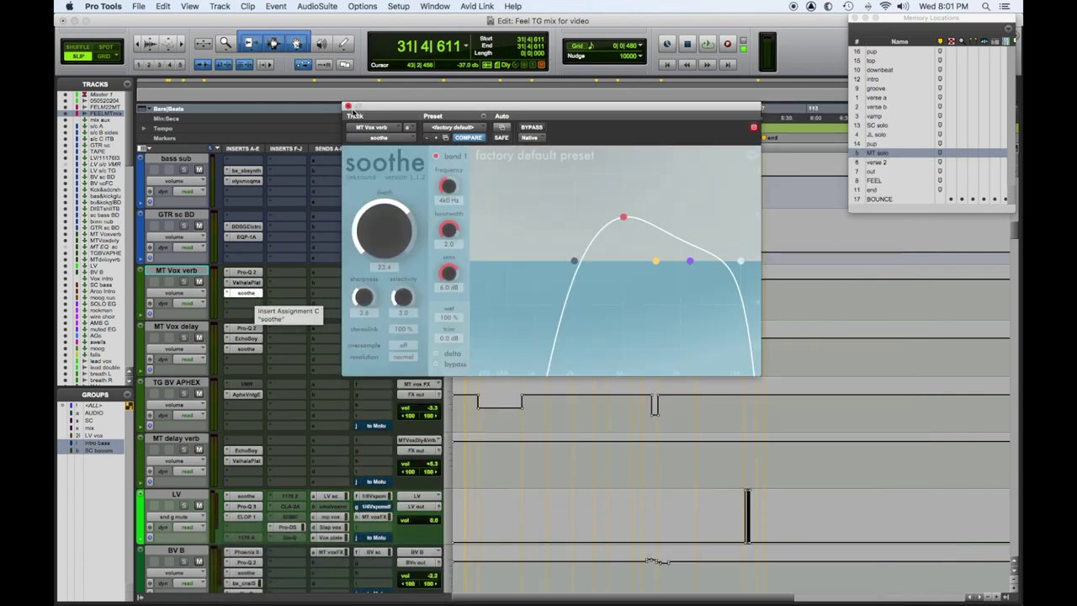
pyautogui.click(349, 106)
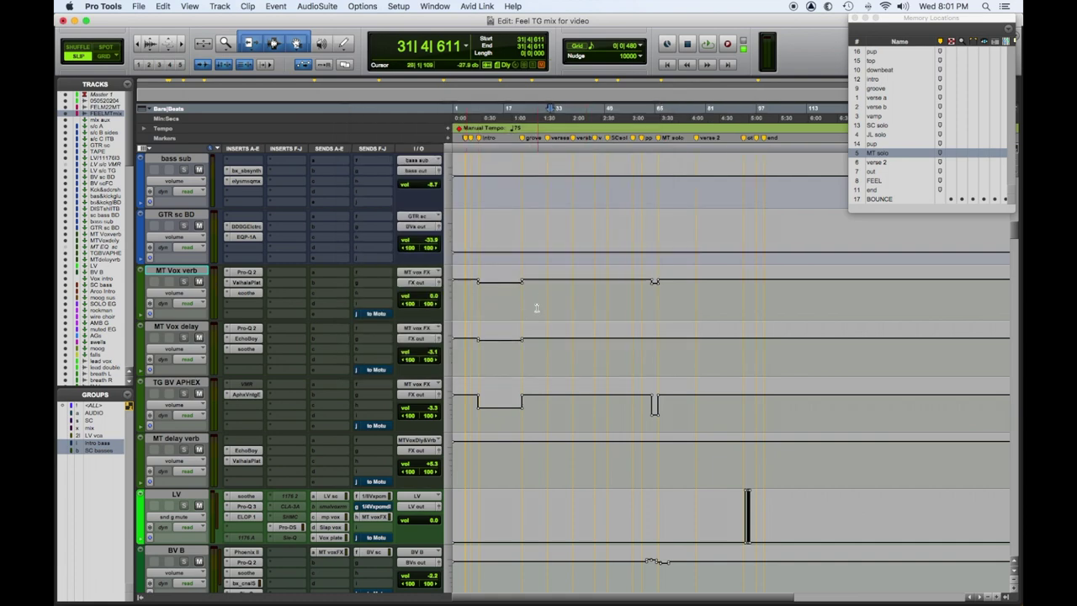
# Review the EchoBoy, Pro-Q 2 and soothe inserts on the MT Vox delay track
pyautogui.click(248, 338)
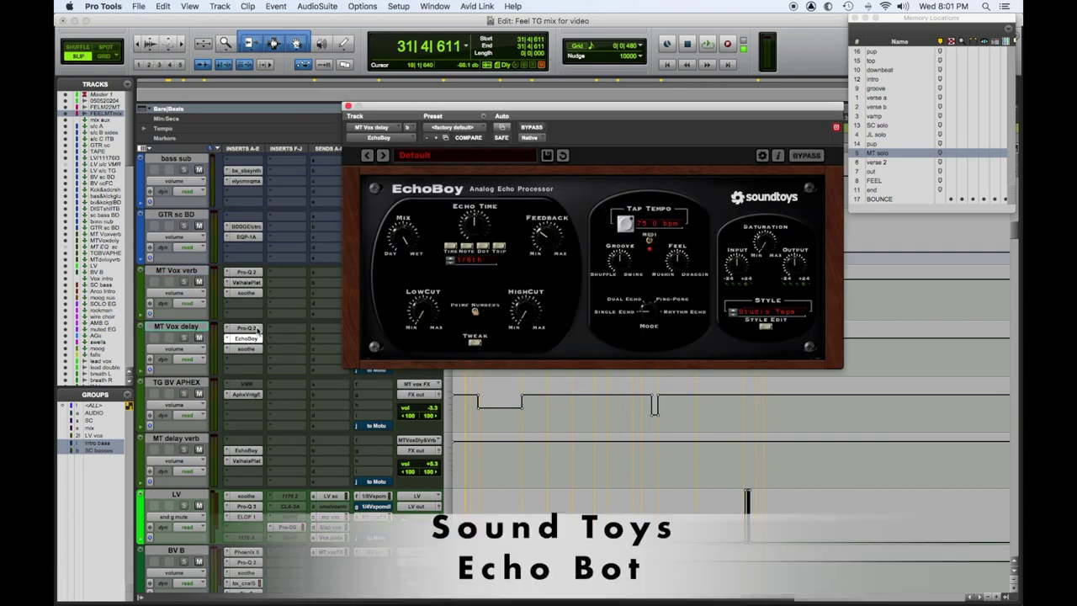
pyautogui.click(256, 328)
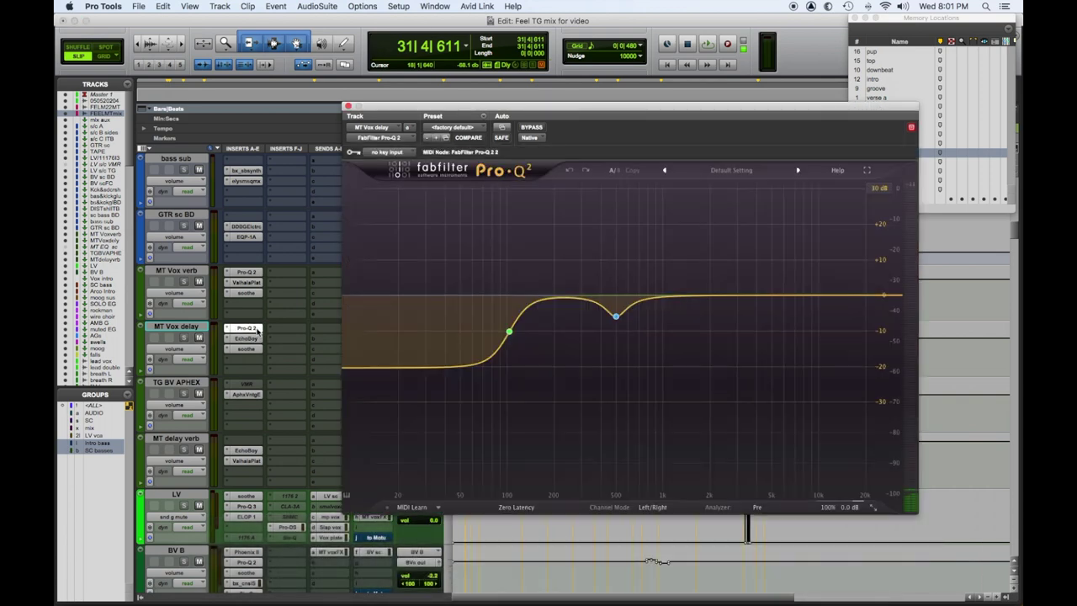
pyautogui.click(247, 348)
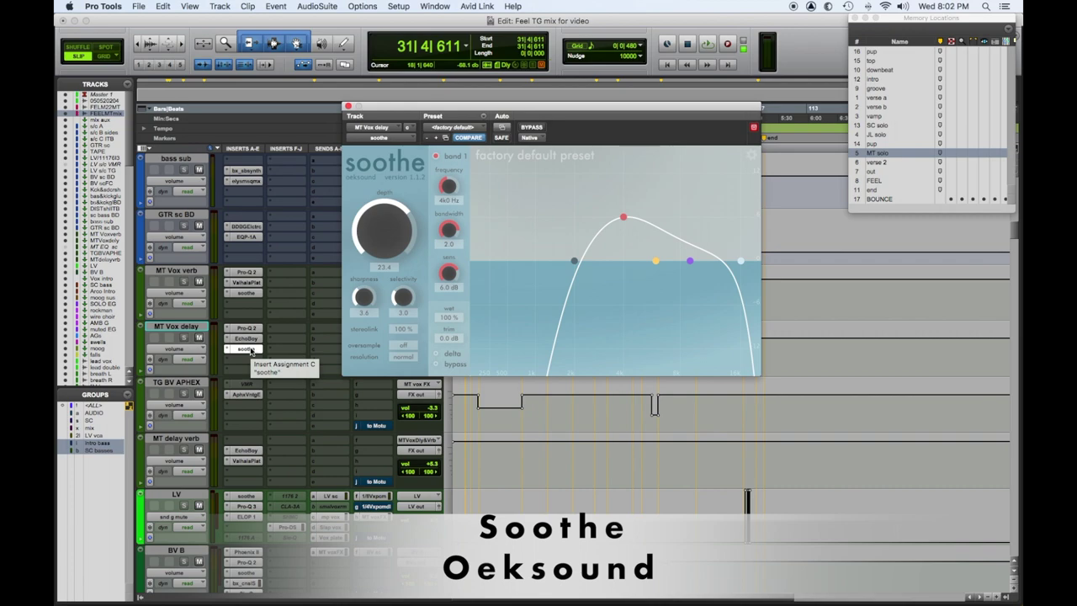
# View the Aphex insert on TG BV APHEX and the EchoBoy and ValhallaPlate inserts on MT delay verb, closing the last plug-in window
pyautogui.click(245, 393)
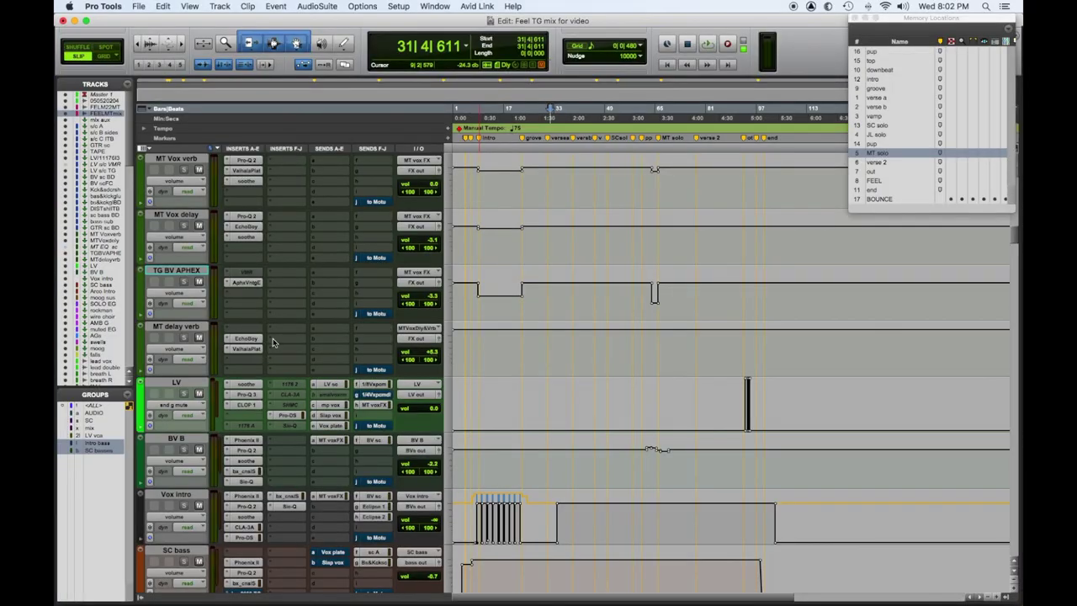
pyautogui.click(249, 338)
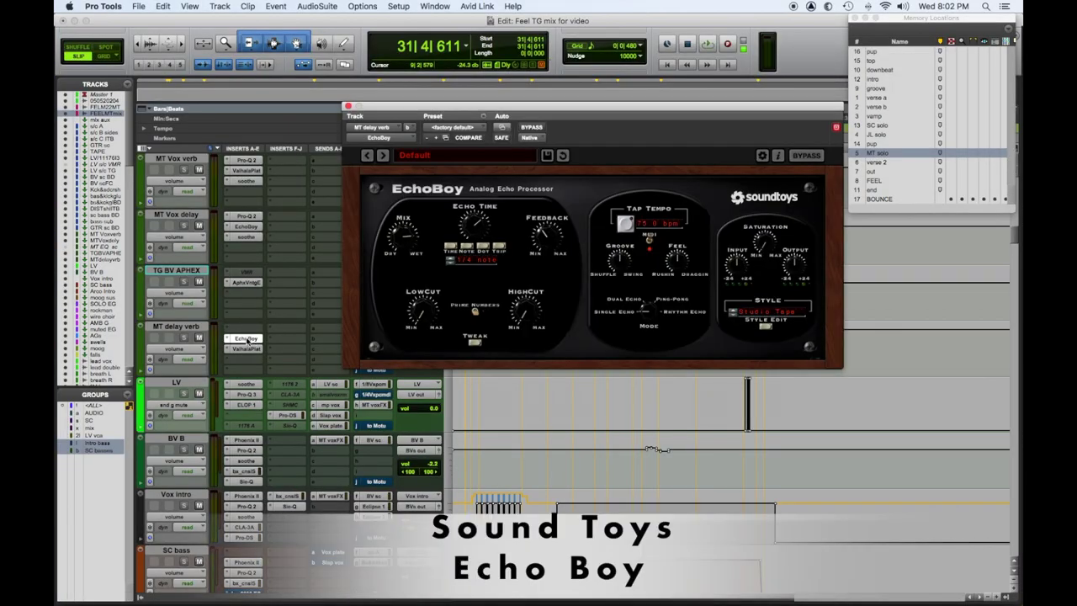
pyautogui.click(250, 349)
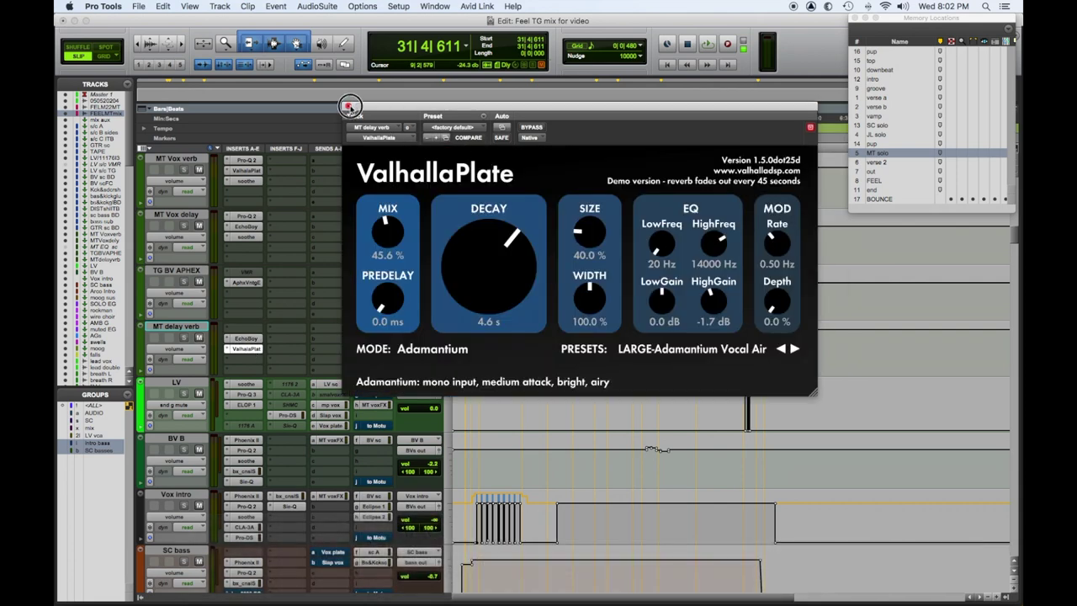
pyautogui.click(348, 107)
# Review the soothe, Pro-Q 3 and ELOP 1 inserts on the LV track
pyautogui.scroll(-2, 264, 313)
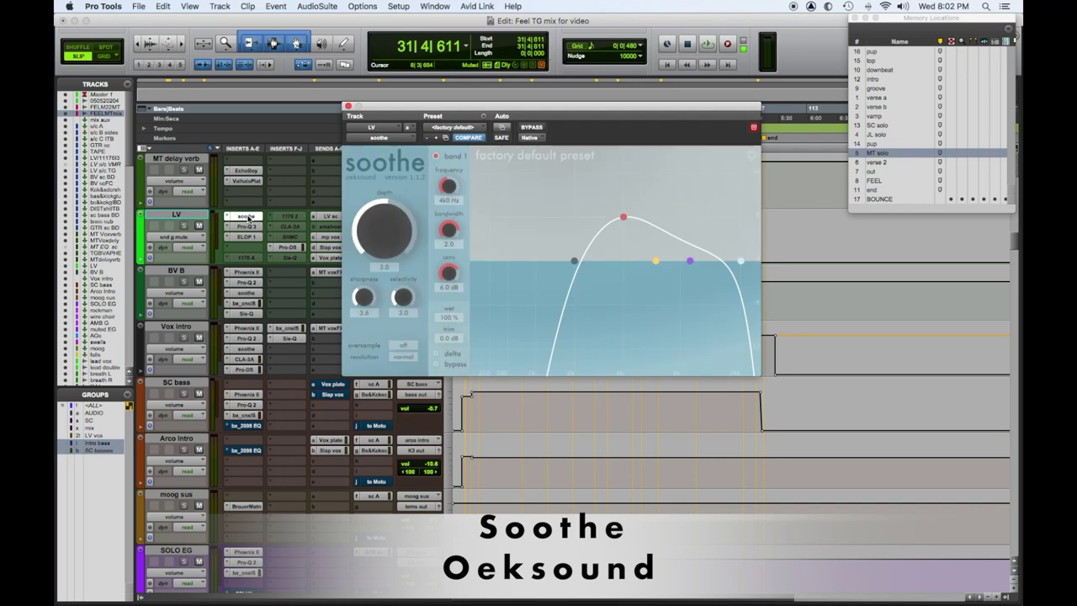
pyautogui.click(245, 226)
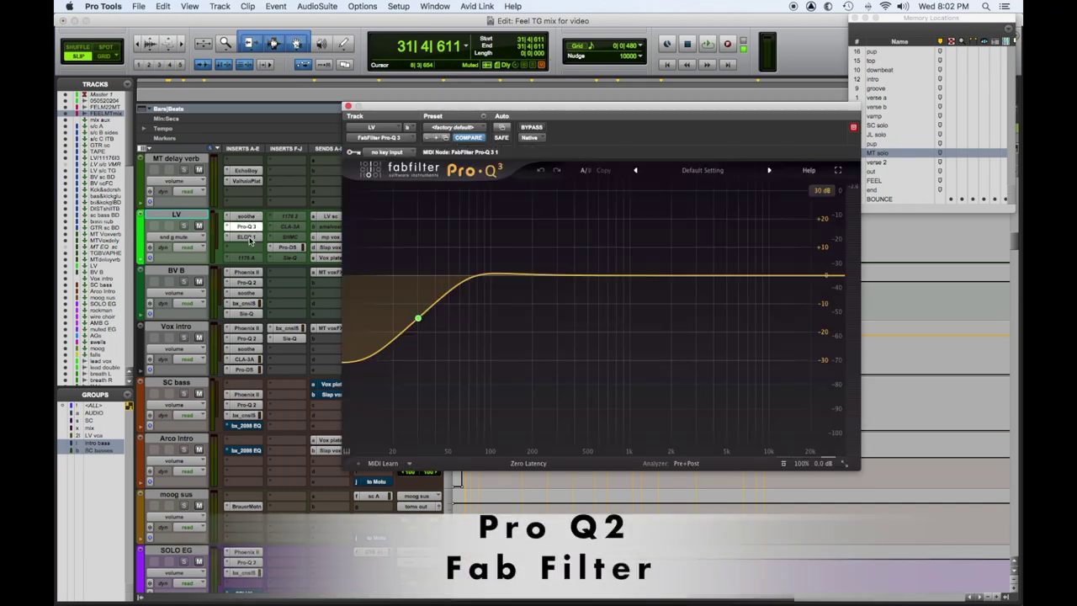
pyautogui.click(249, 239)
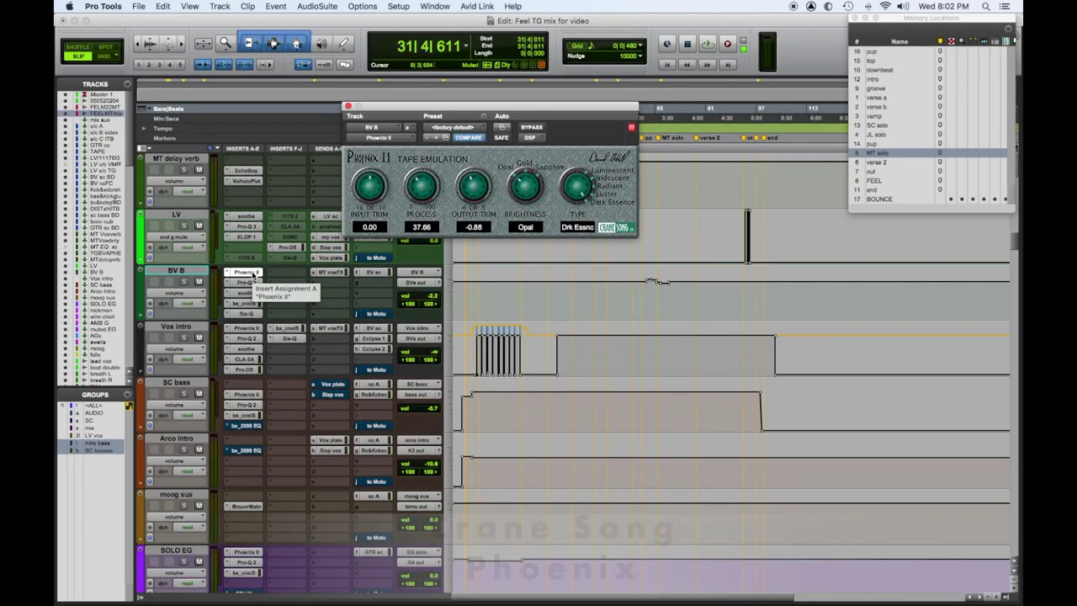
# Review the Pro-Q 2, soothe, bx_console SSL 4000 E and Sie-Q inserts on the BV B track and close the plug-in window
pyautogui.click(246, 282)
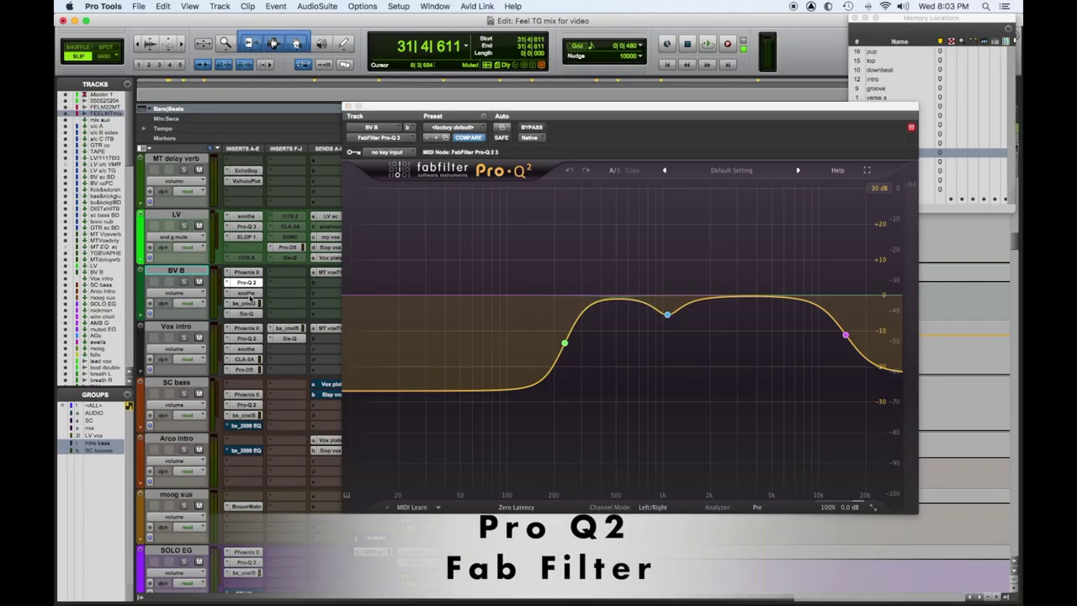
pyautogui.click(246, 292)
pyautogui.click(245, 303)
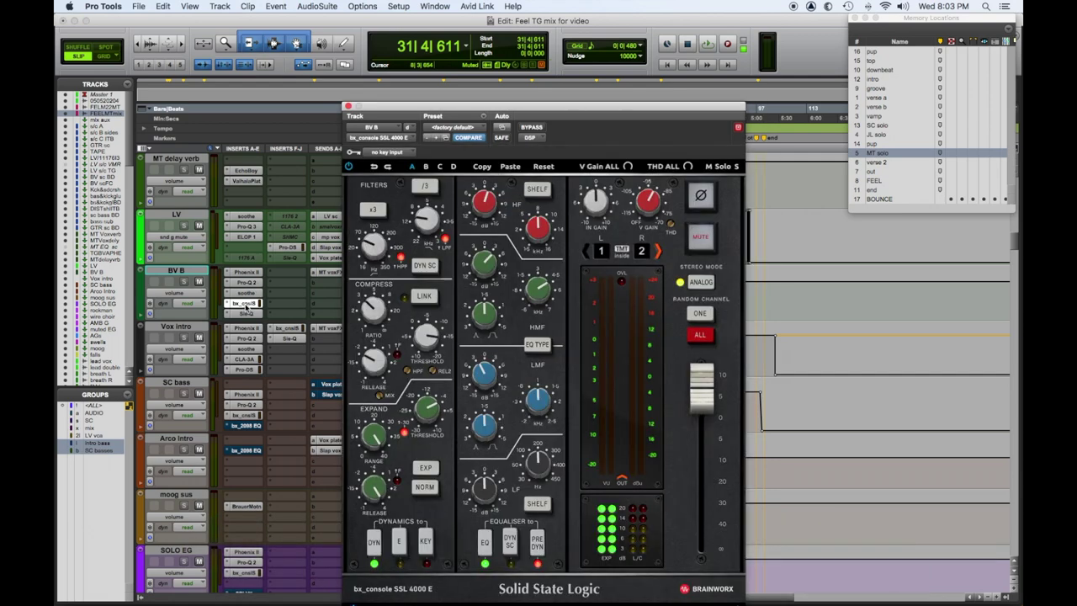
pyautogui.click(249, 314)
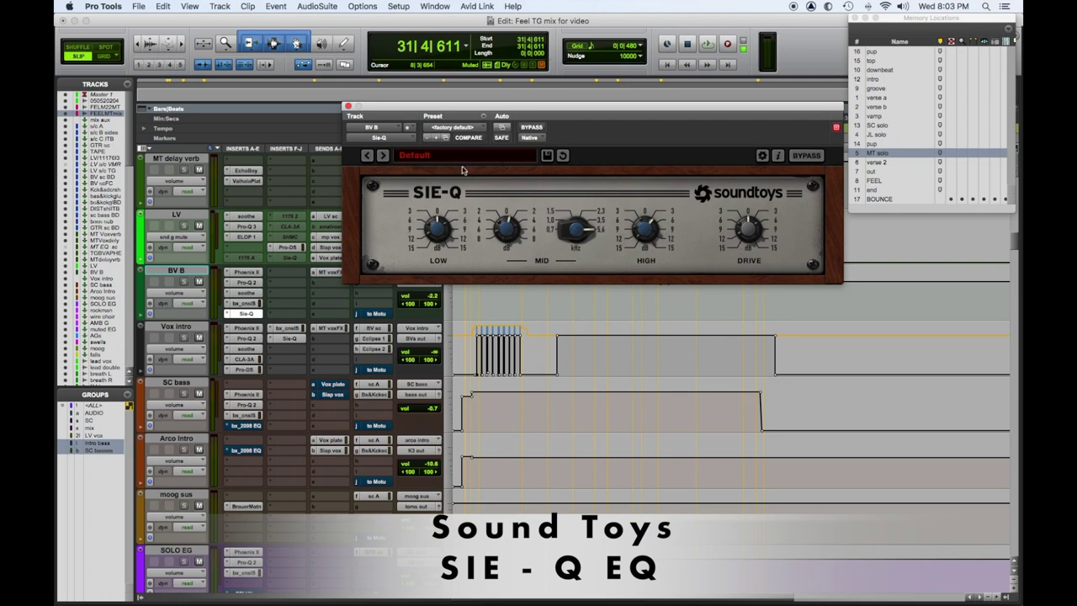
pyautogui.click(348, 107)
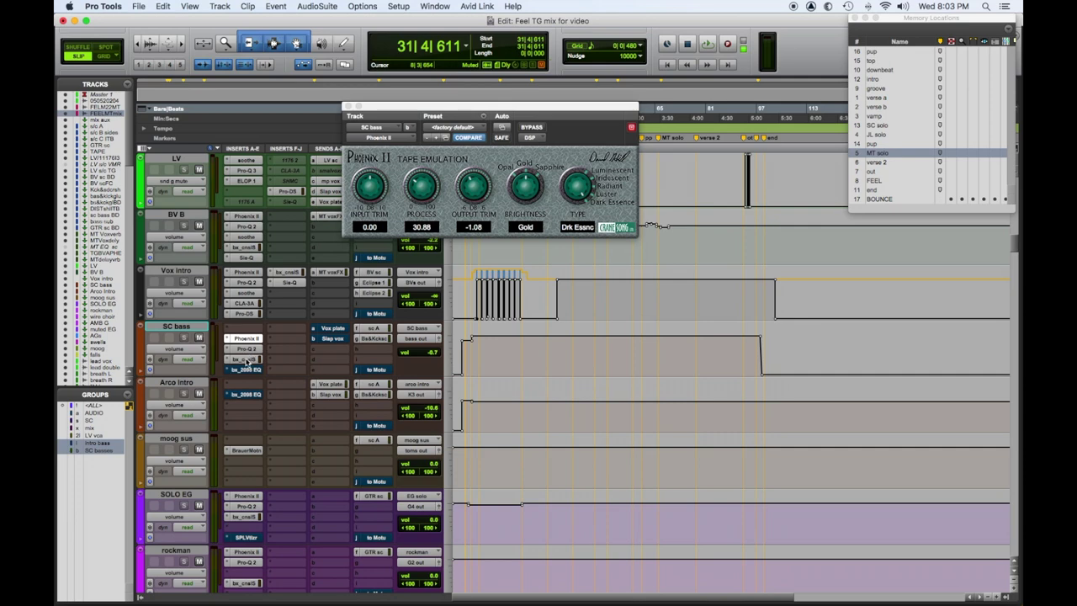
# Review the Pro-Q 2, bx_console SSL 4000 E and bx_2098 EQ inserts on the SC bass track and close the plug-in window
pyautogui.click(246, 349)
pyautogui.click(245, 359)
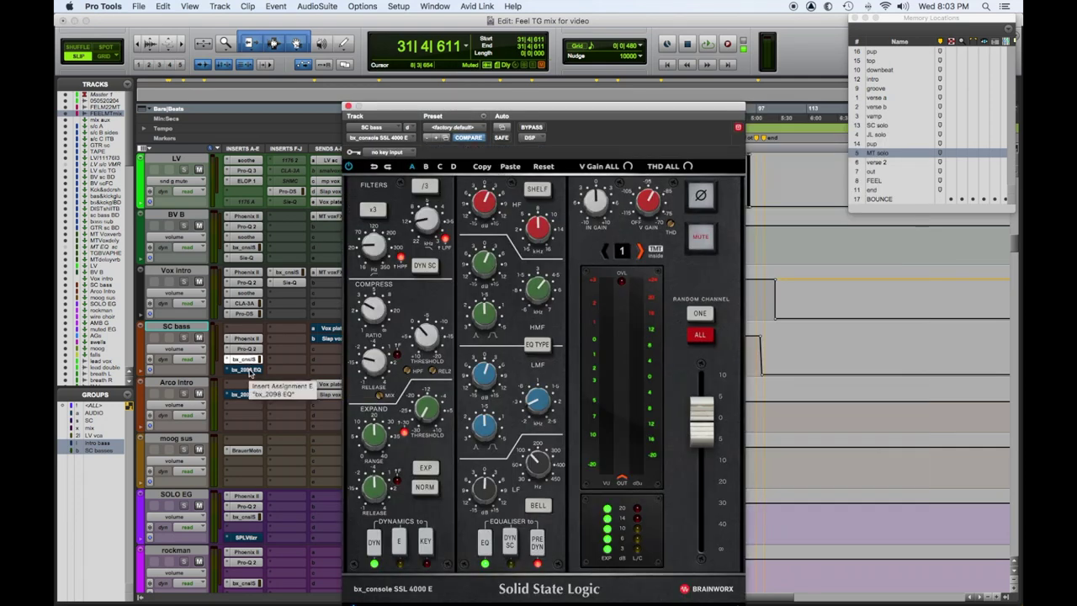
pyautogui.click(249, 370)
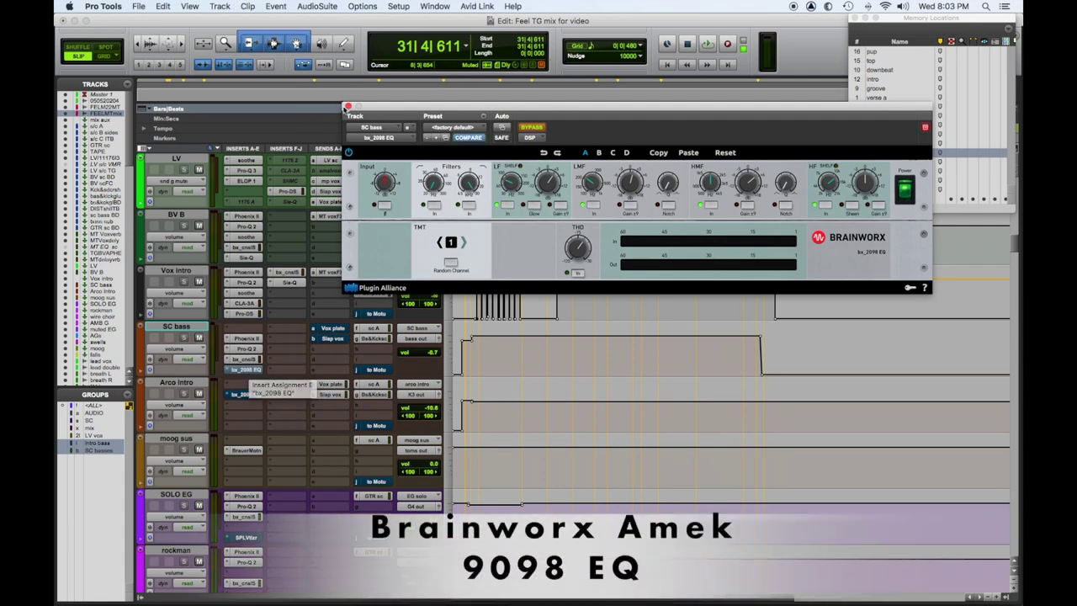
pyautogui.click(348, 107)
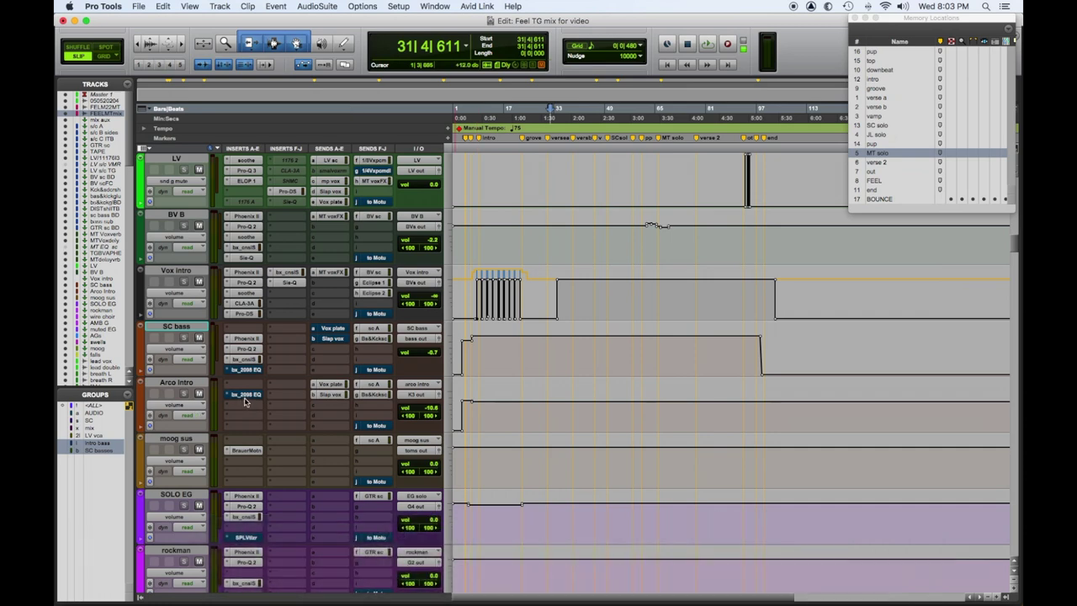
# Display the bx_2098 EQ Master Bypass automation on the Arco Intro track and return its view to volume
pyautogui.click(193, 413)
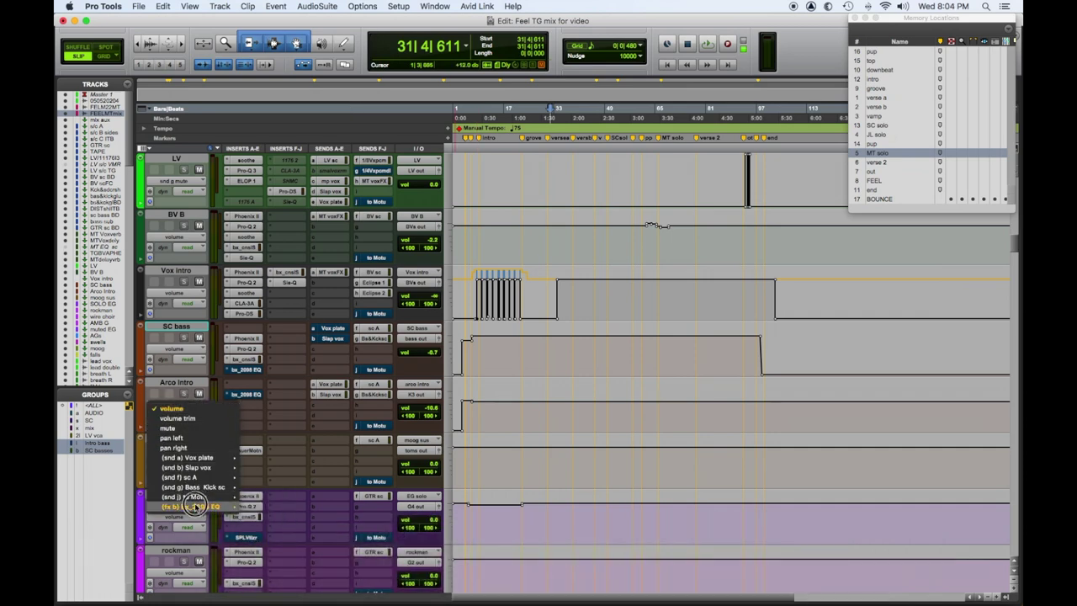
pyautogui.click(261, 508)
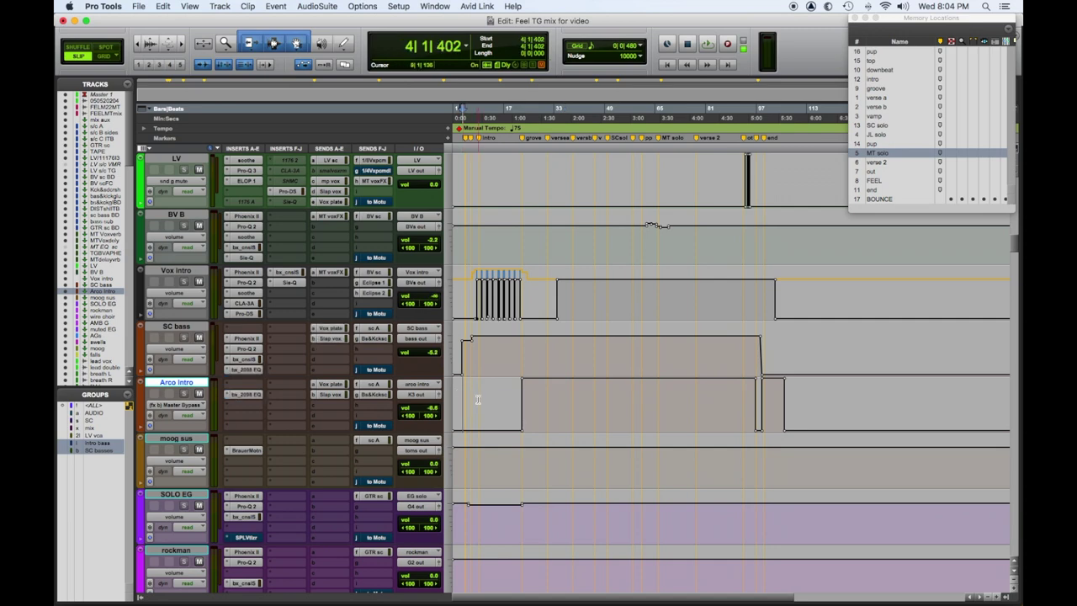
pyautogui.click(182, 407)
pyautogui.click(281, 408)
# Look through the inserts of the guitar, synth and lead vocal tracks below Arco Intro
pyautogui.scroll(-1, 295, 419)
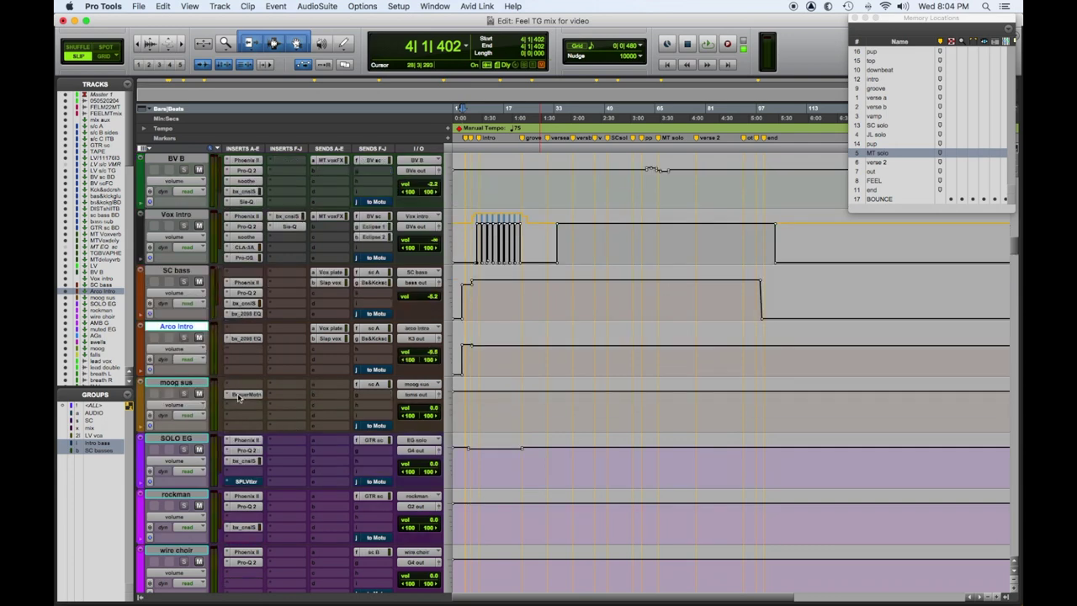
pyautogui.scroll(-8, 310, 439)
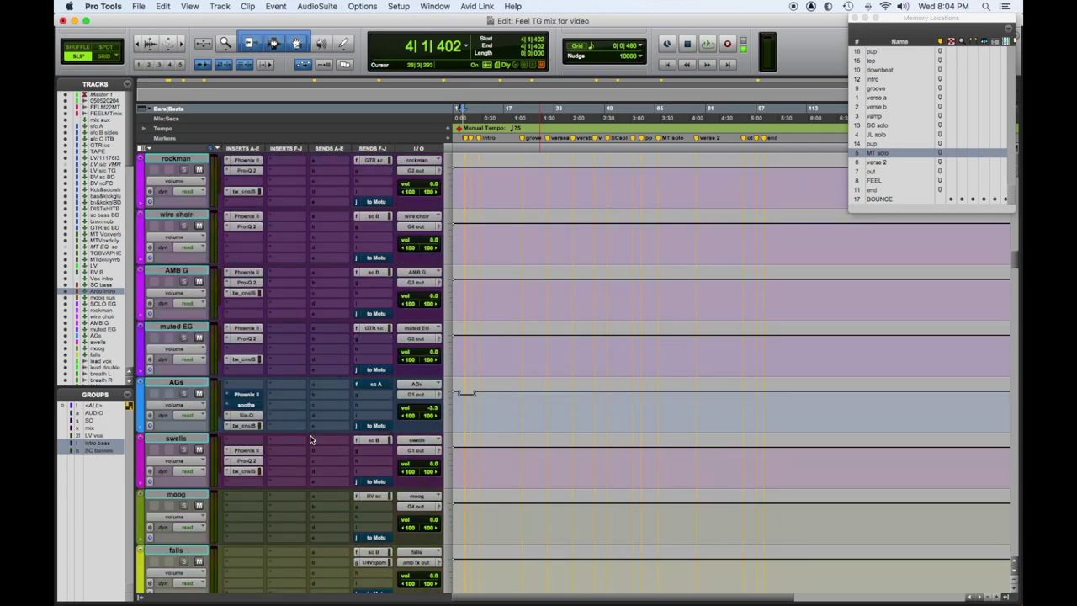
pyautogui.scroll(-4, 310, 439)
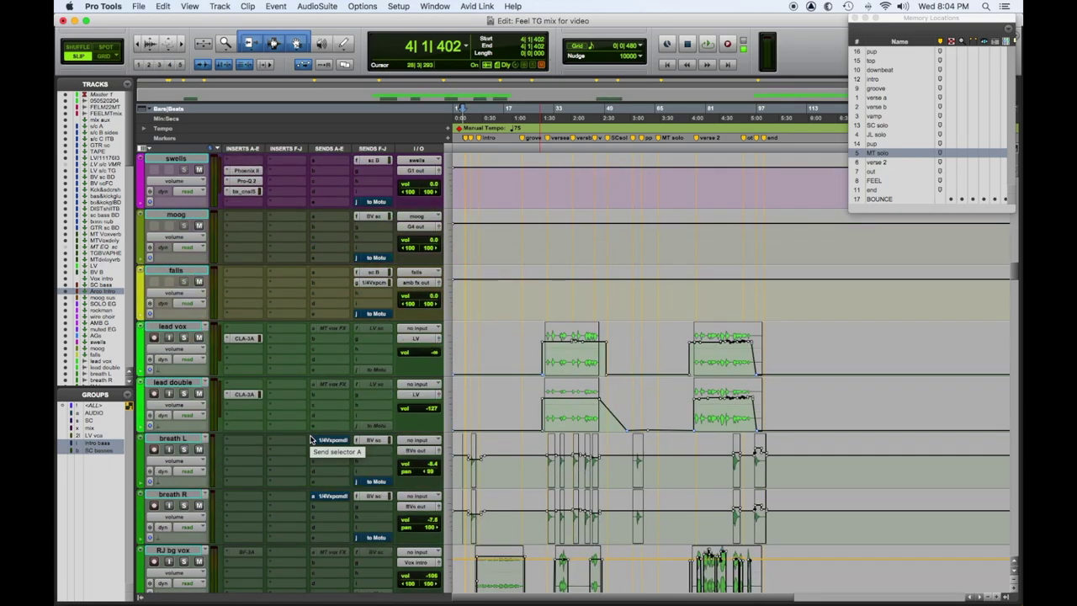